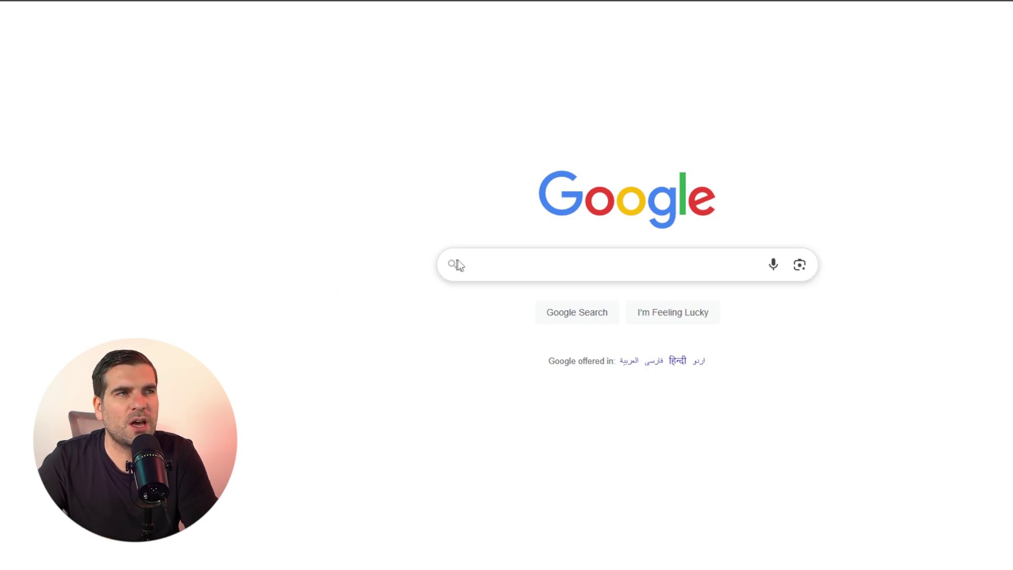
- Search Google for Adobe and land on Adobe's Creative Cloud page
click(502, 264)
text(Adobe)
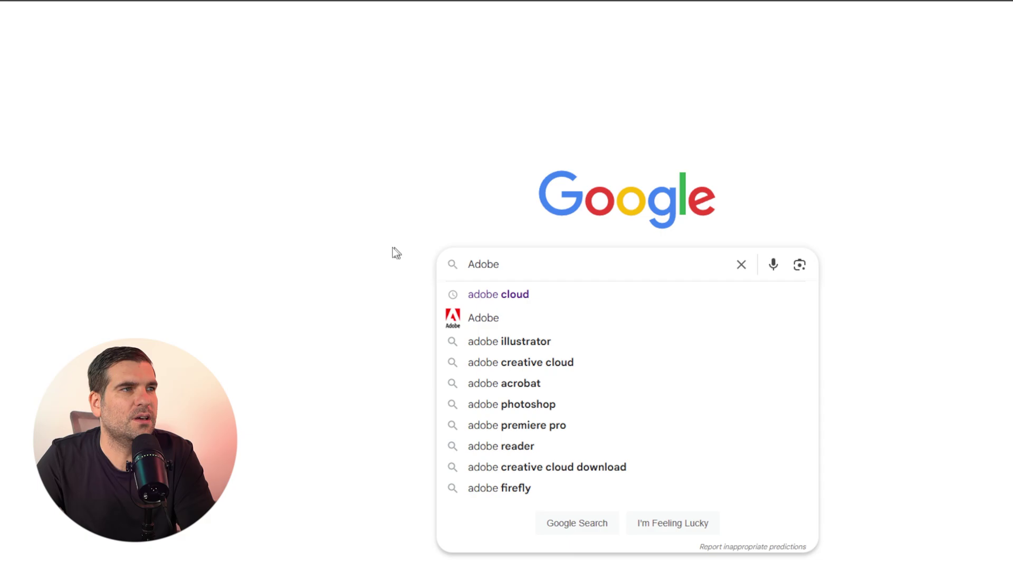
key(Return)
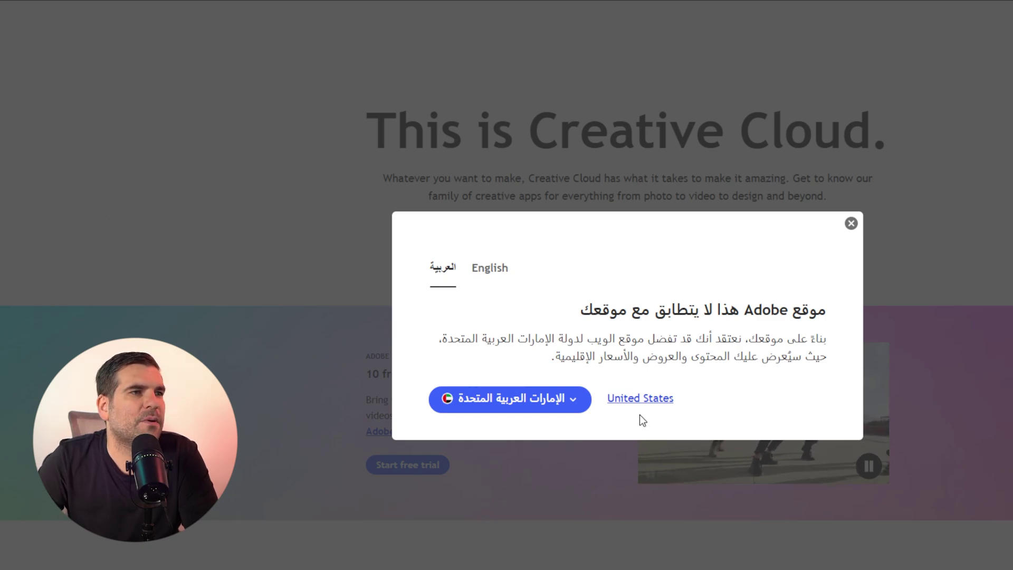
- Read the location notice in English and stay on the United States site
click(519, 268)
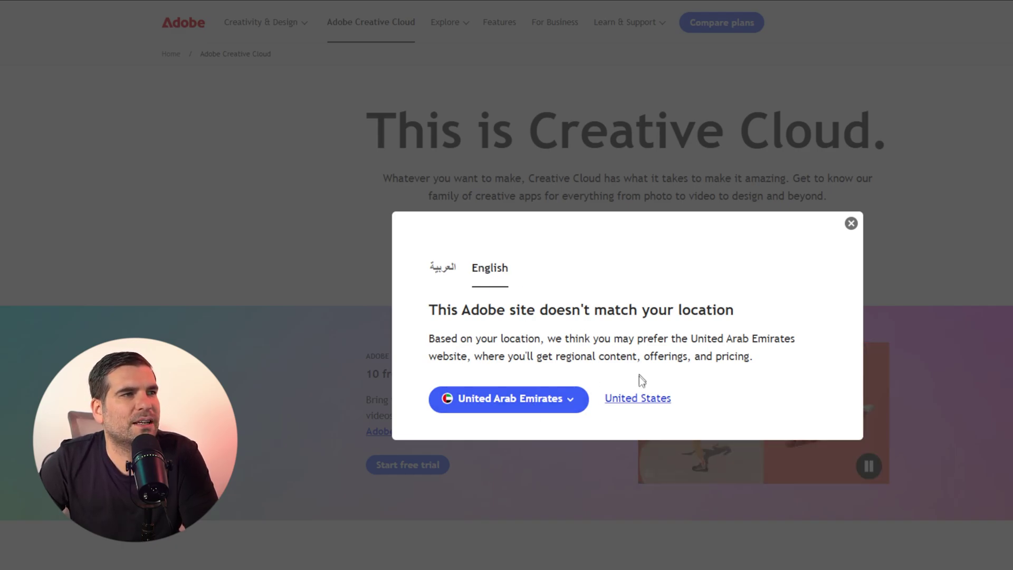
click(637, 398)
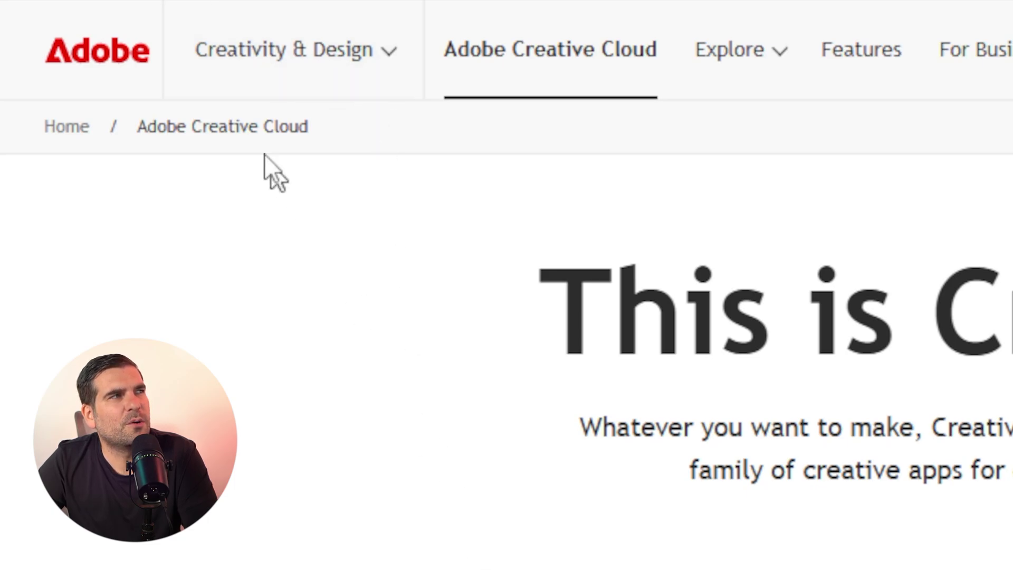
- Navigate via Creativity & Design > PDF and PDF & E-signatures to Acrobat's all online tools page
click(389, 52)
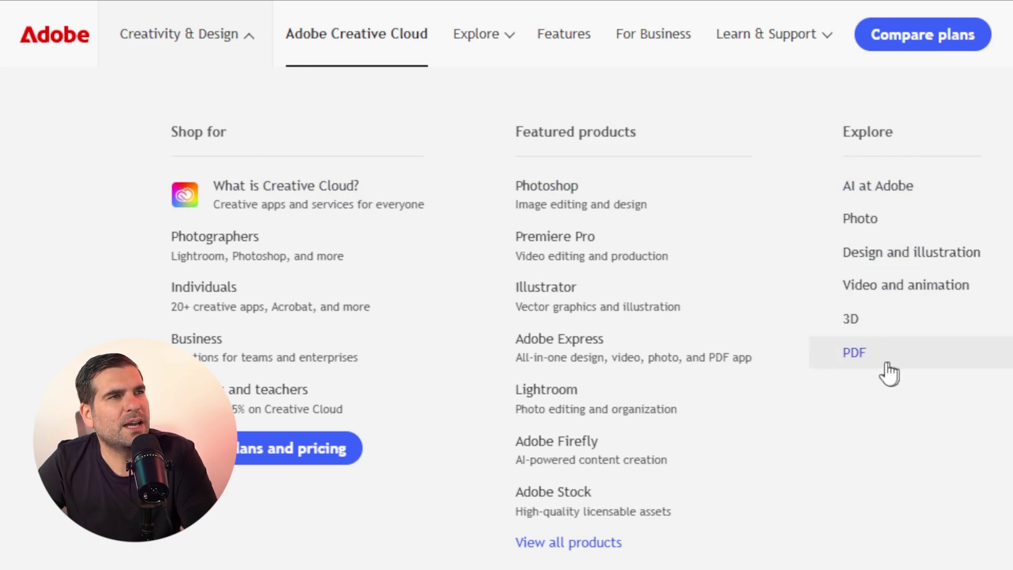
click(855, 352)
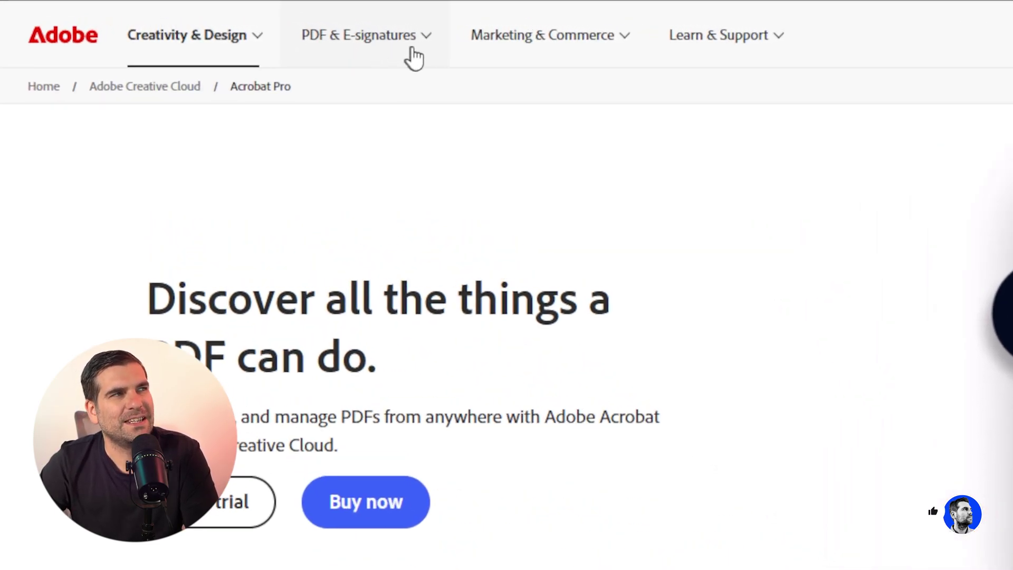
click(427, 41)
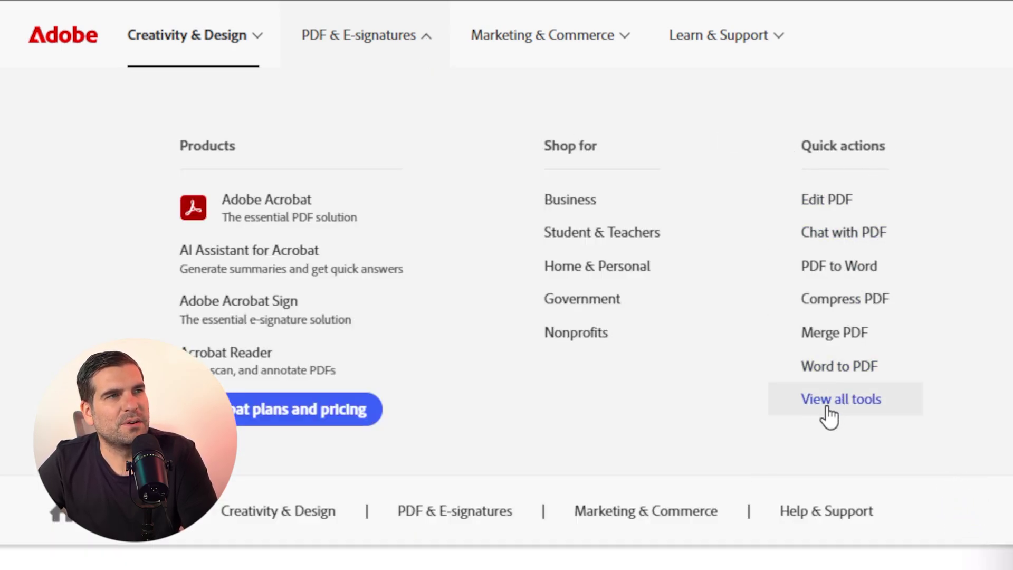
click(869, 399)
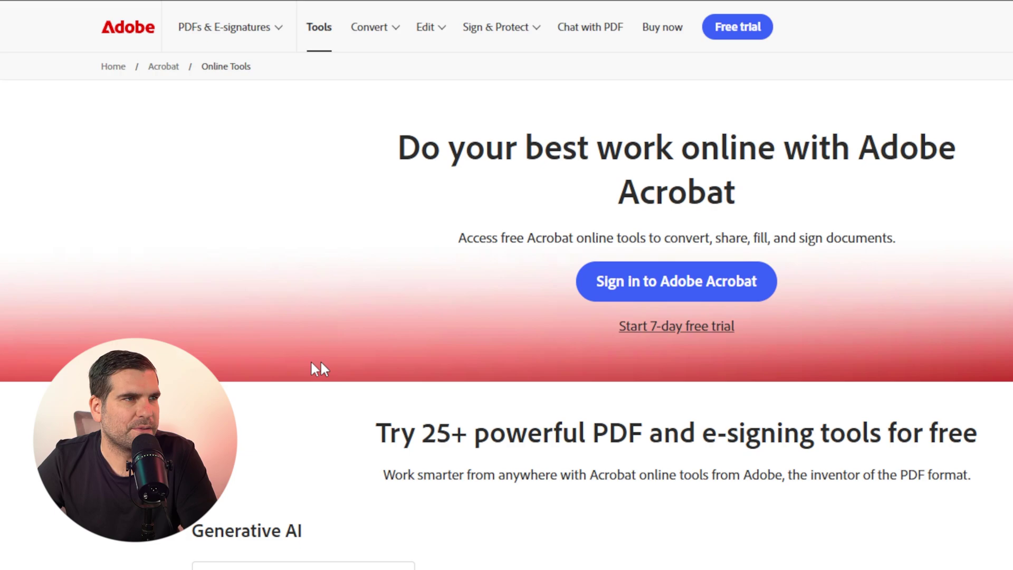
scroll(506, 317, down, 5)
scroll(507, 317, down, 1)
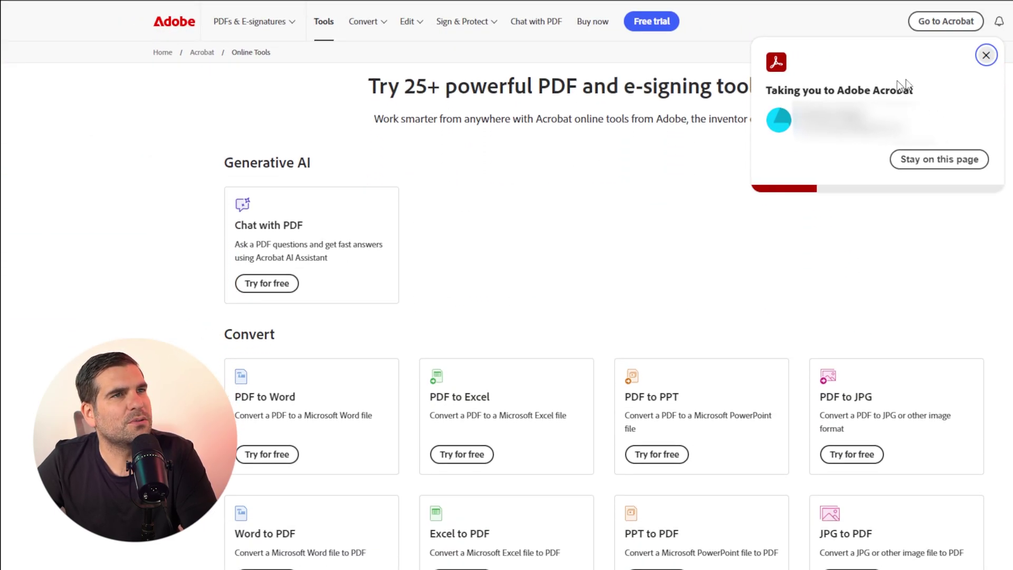
- Dismiss the 'Taking you to Adobe Acrobat' redirect notice to stay on the tools page
click(986, 55)
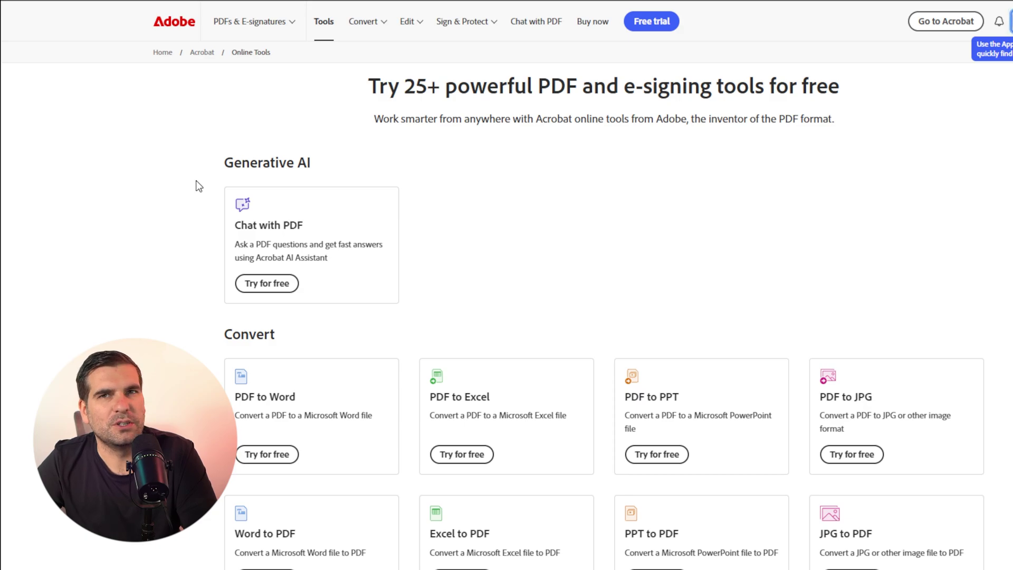
scroll(198, 185, up, 3)
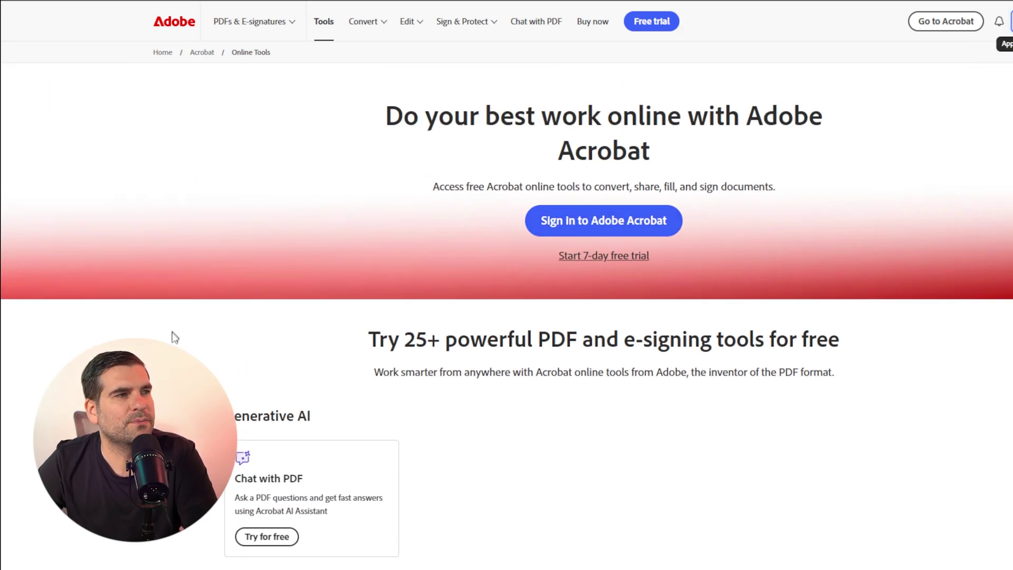
scroll(174, 337, down, 8)
scroll(174, 336, down, 4)
scroll(176, 331, down, 3)
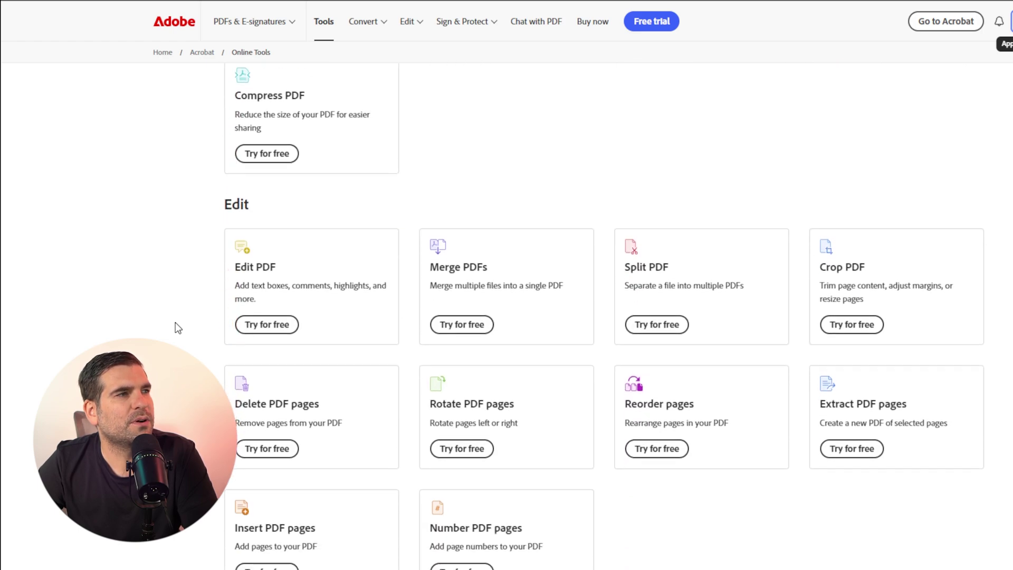
scroll(178, 327, down, 3)
scroll(221, 170, up, 2)
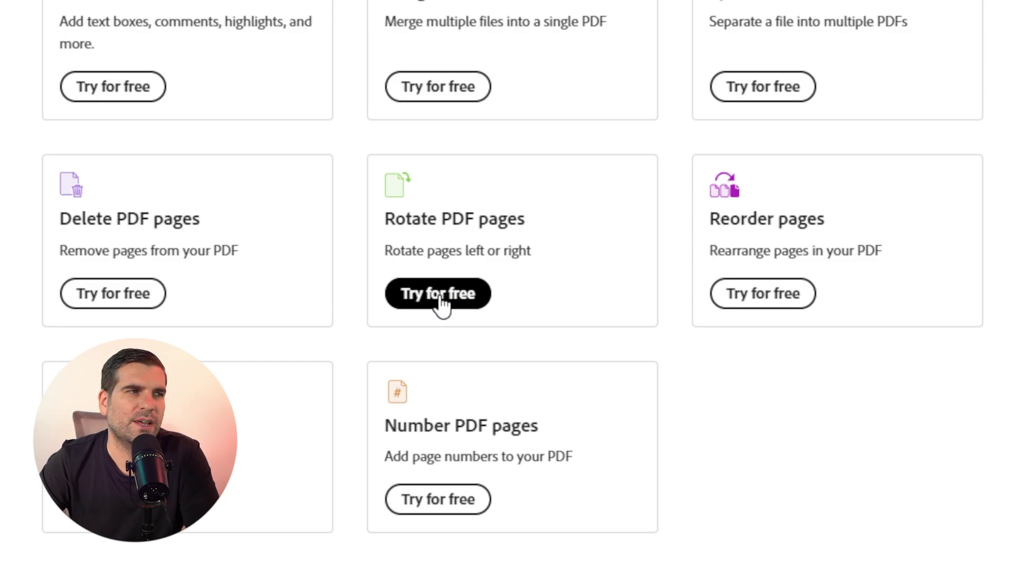
- Start the free Rotate PDF pages tool and upload the invoice PDF into its drop zone
click(442, 297)
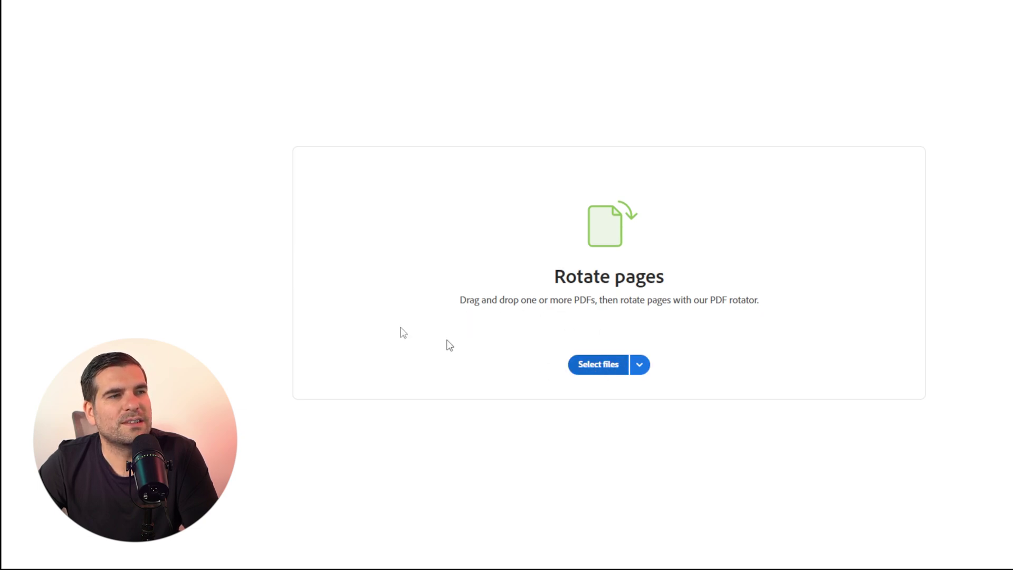
drag(288, 313, 616, 281)
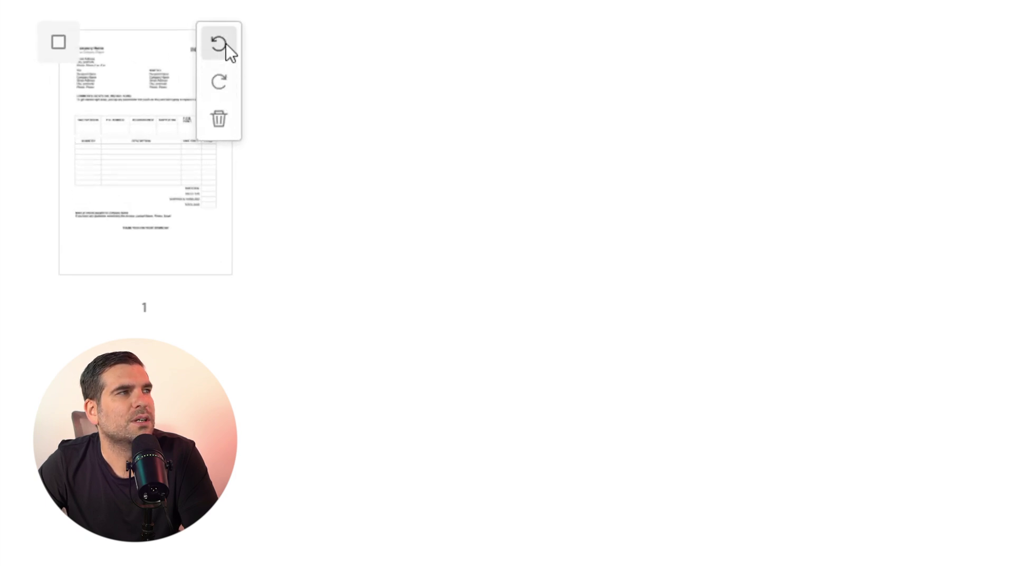
- Select the invoice page, rotate it left once and right twice into landscape, and save
click(58, 44)
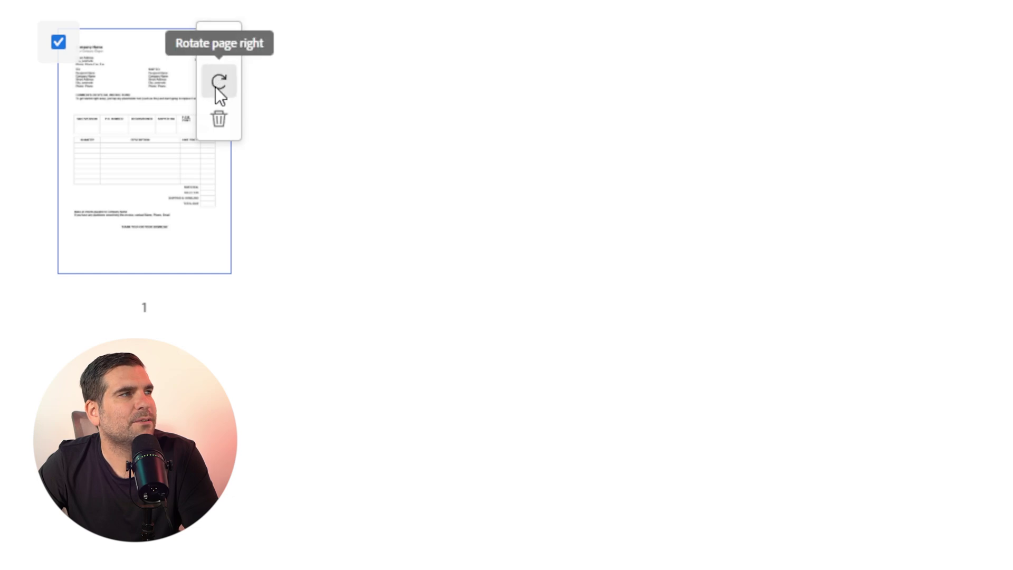
click(219, 41)
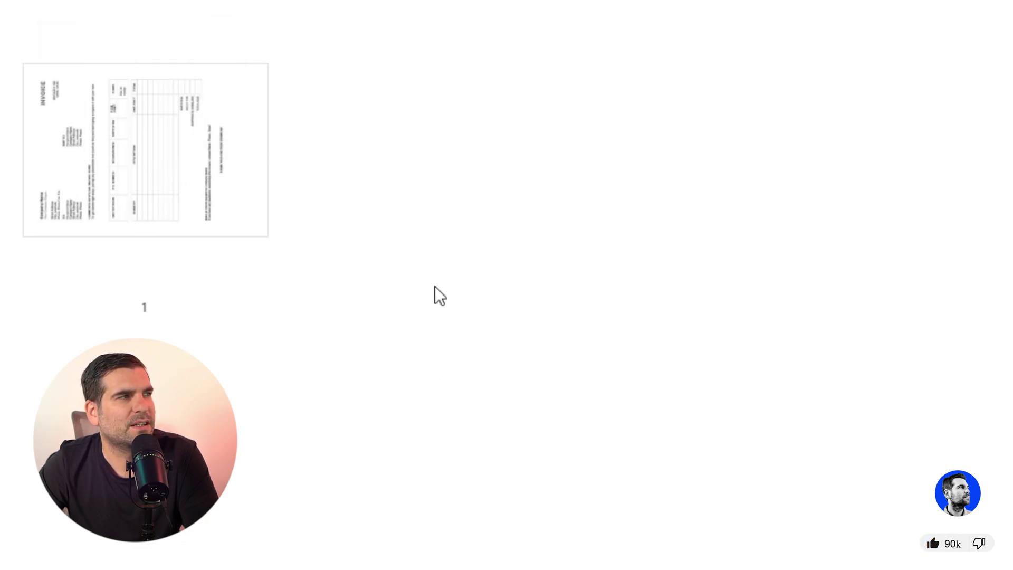
click(228, 83)
click(227, 80)
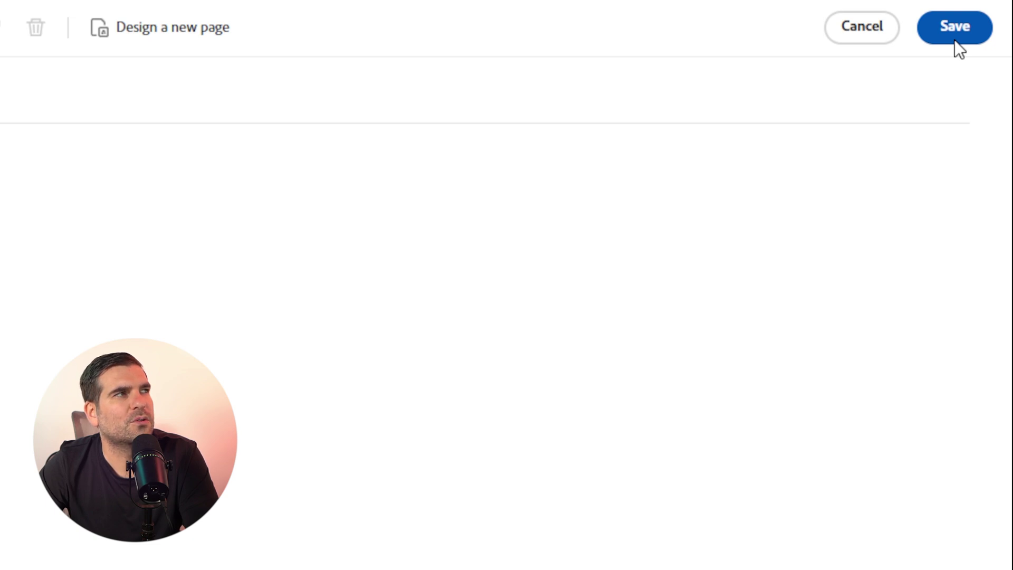
click(955, 40)
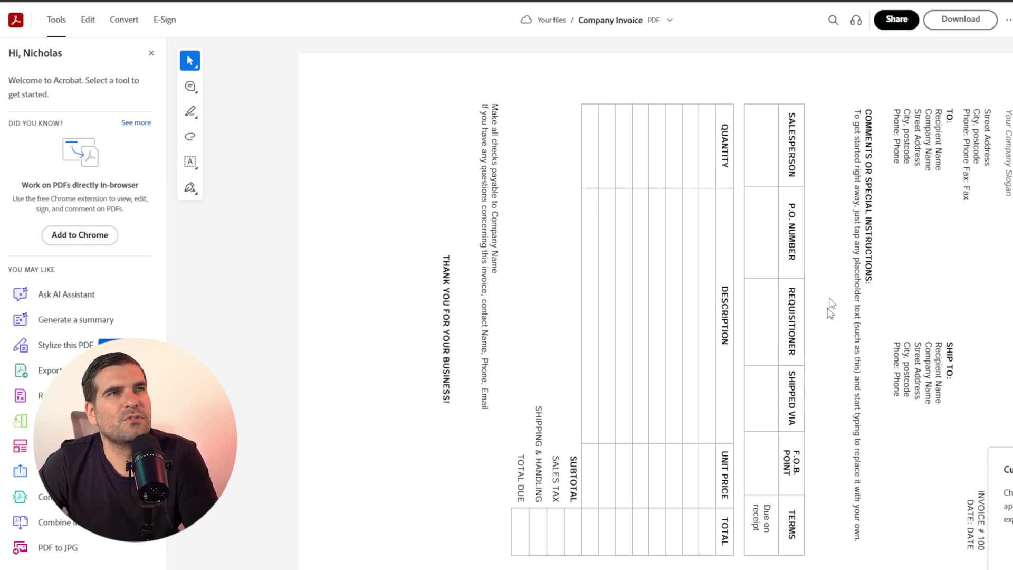
- Review Compressed PDF (HIGH quality) and other export formats, then choose This PDF as the download format
click(964, 24)
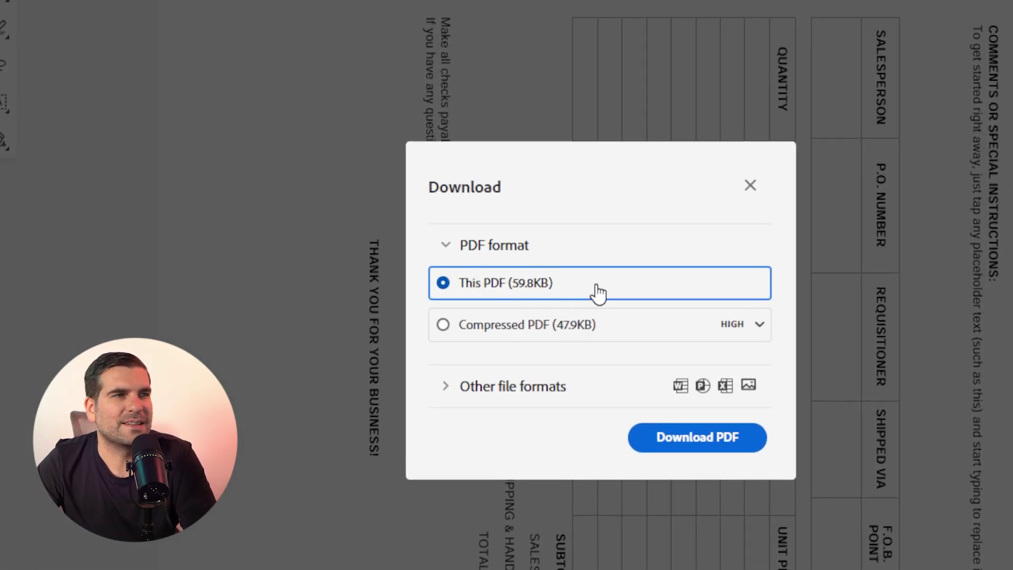
click(442, 324)
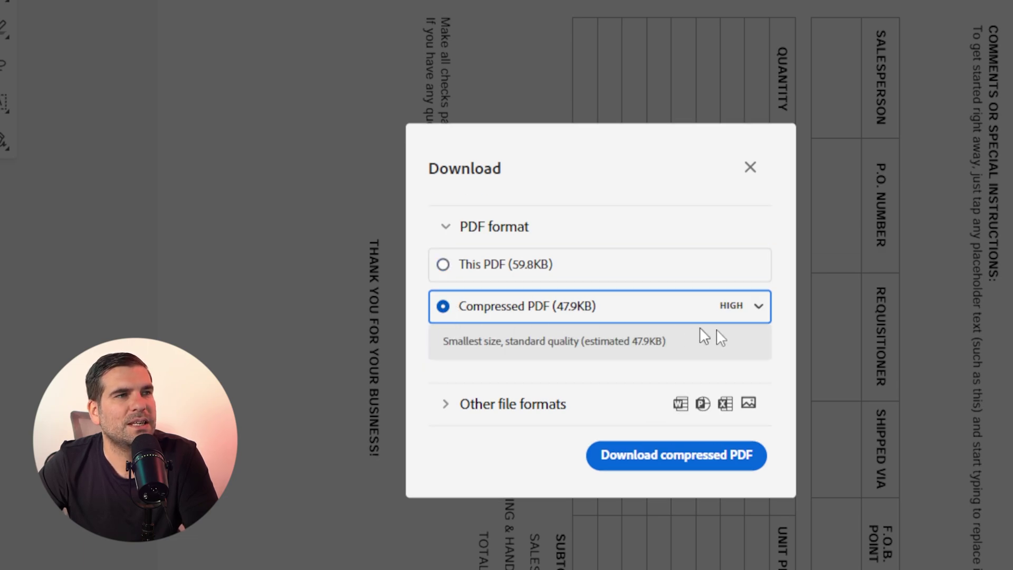
click(762, 309)
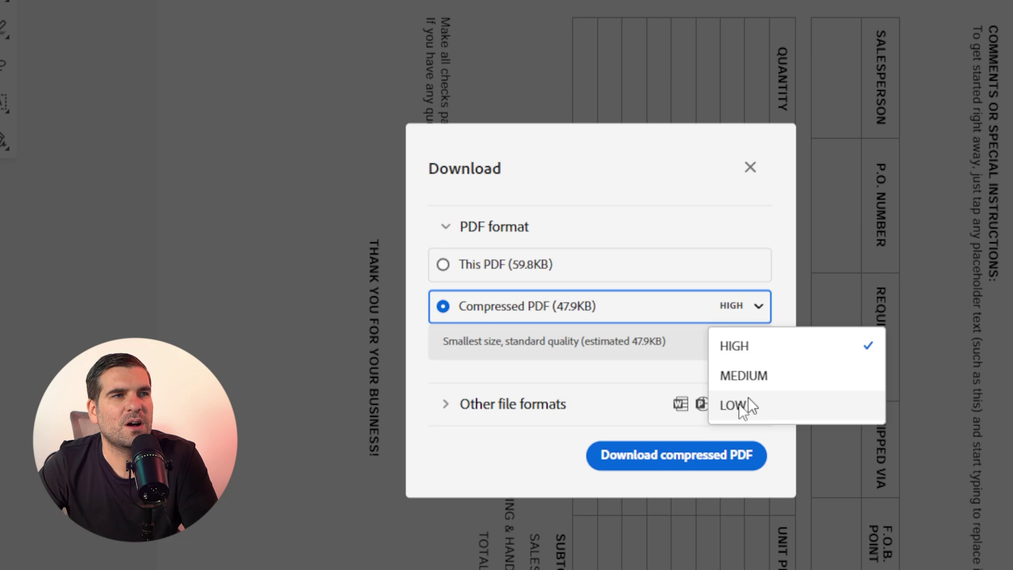
click(780, 315)
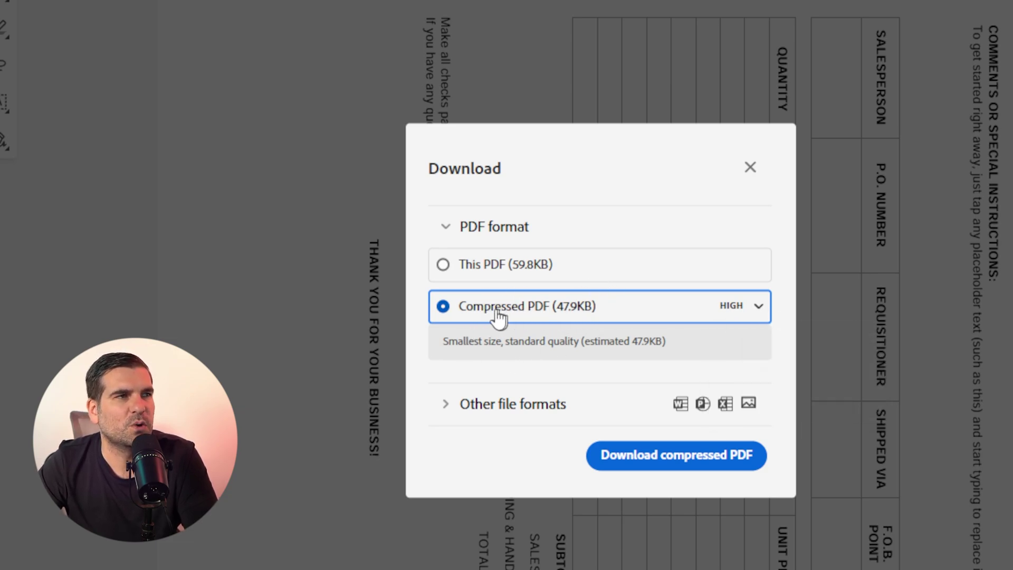
click(461, 409)
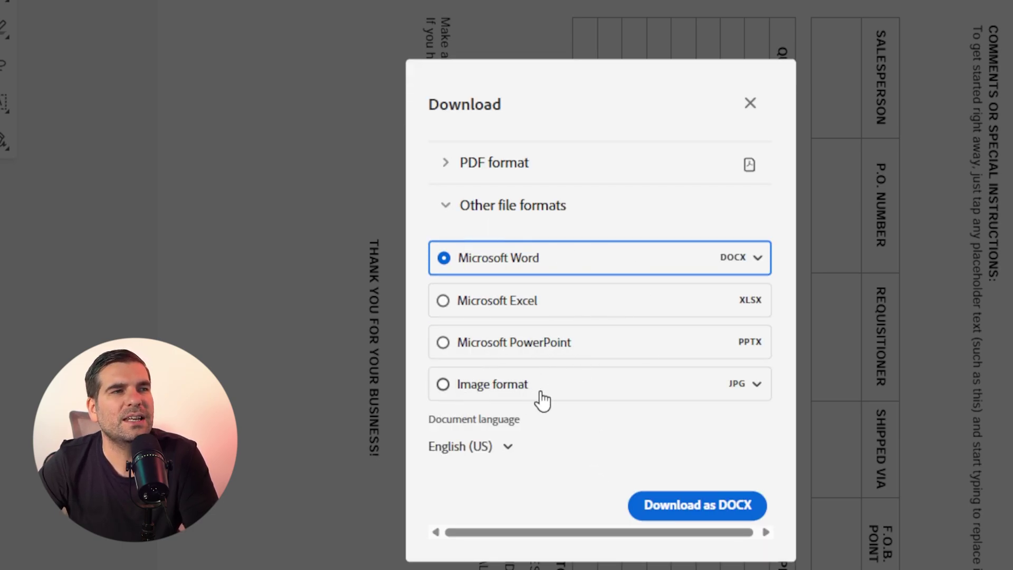
click(456, 162)
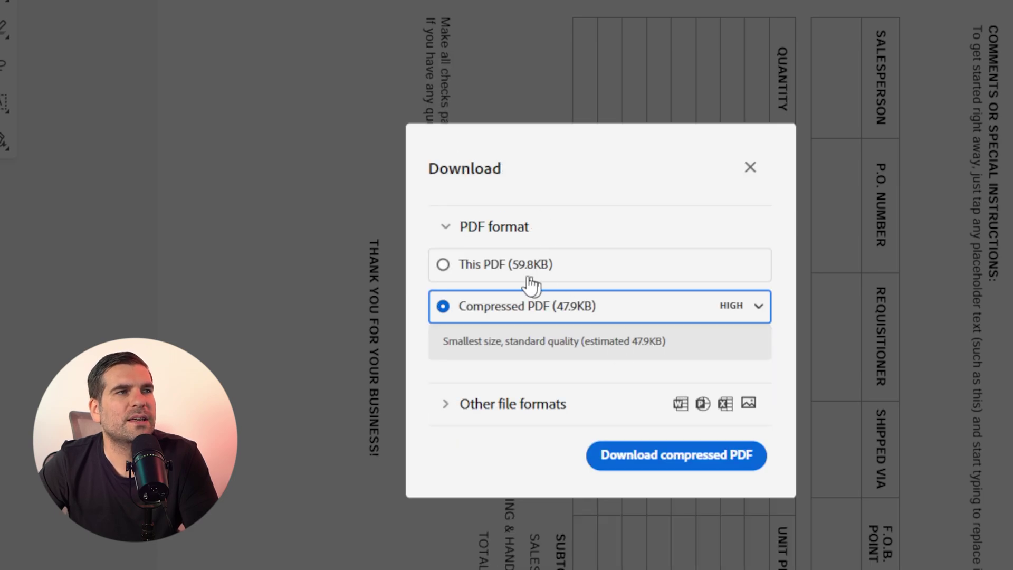
click(445, 264)
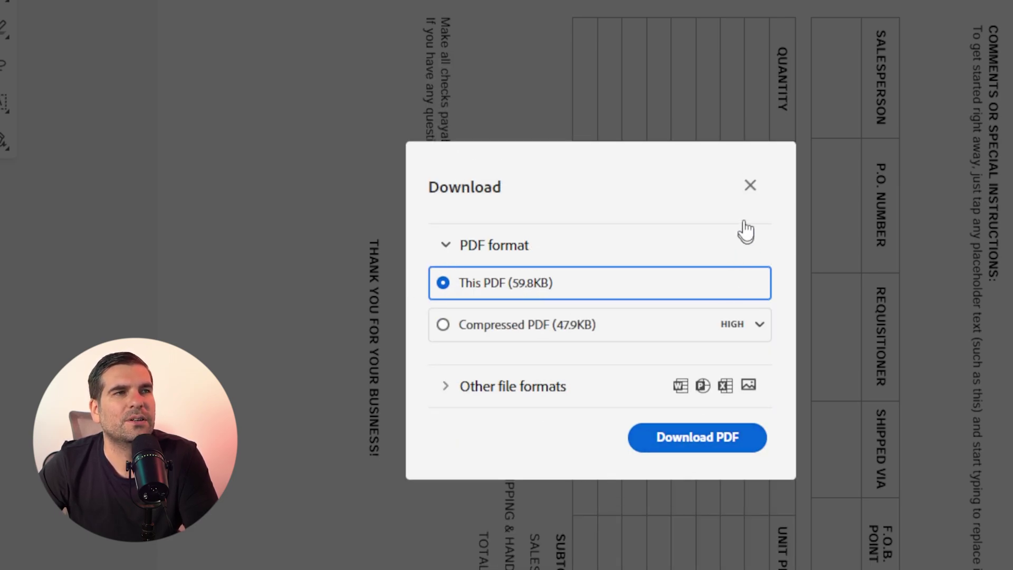
- Close the Download dialog, leaving the rotated invoice in the viewer
click(752, 189)
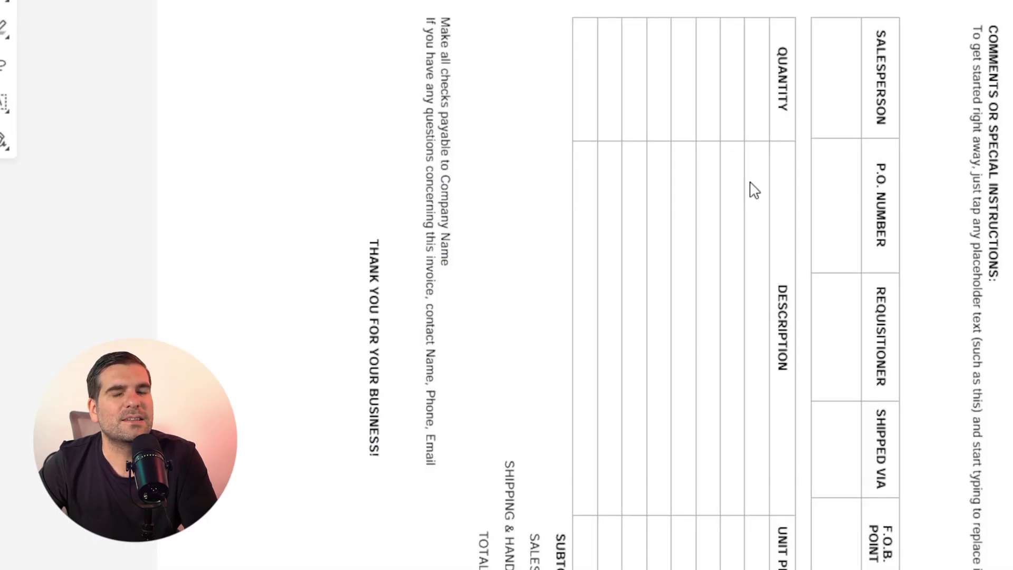